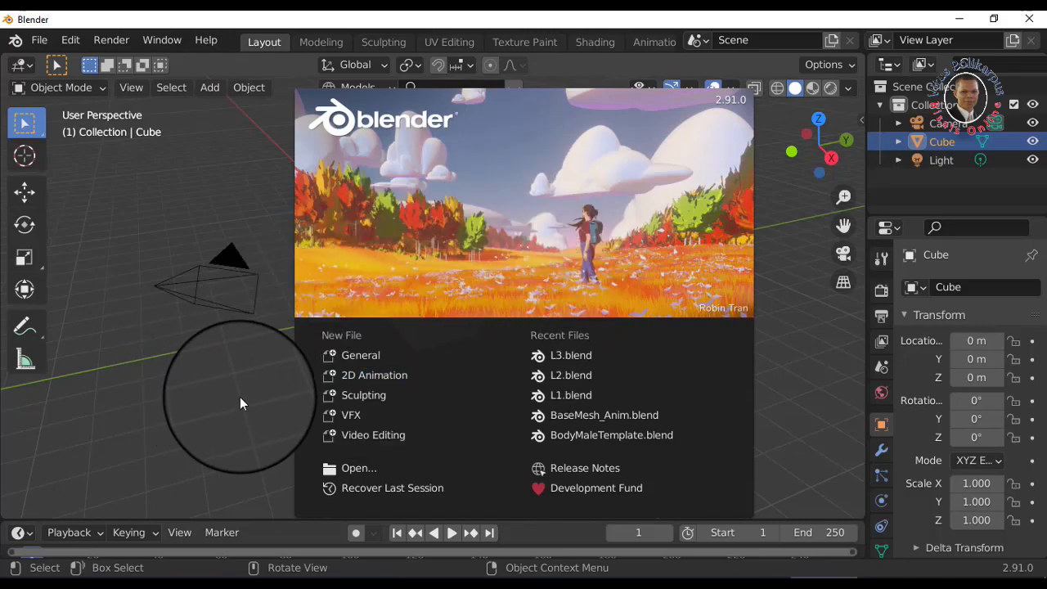
- Dismiss the splash screen and delete the default cube from the scene
{"action": "left_click", "coordinate": [240, 401]}
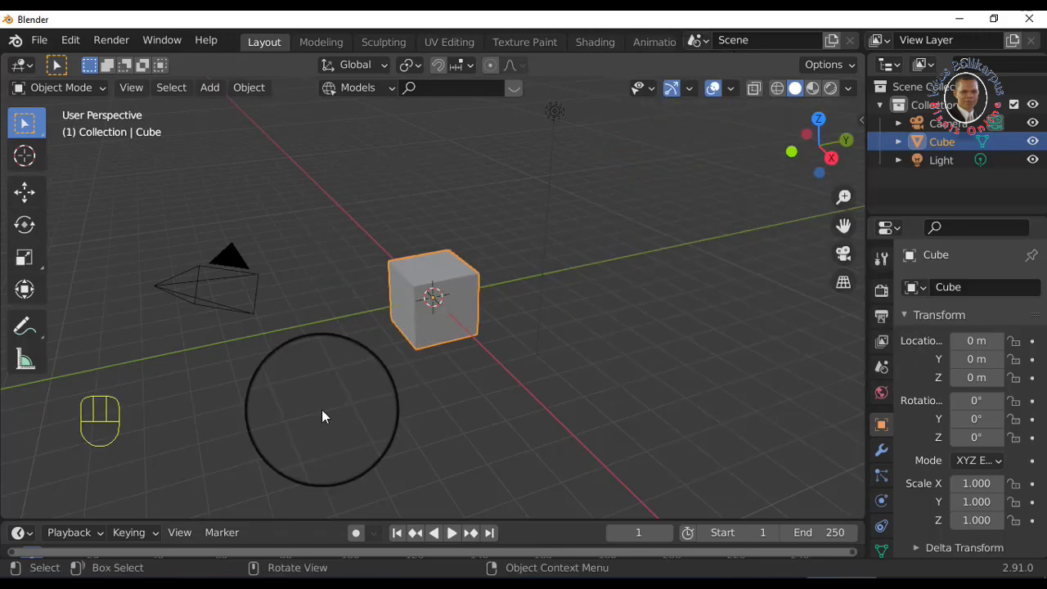
{"action": "left_click_drag", "start_coordinate": [319, 244], "coordinate": [500, 389]}
{"action": "key", "text": "Delete"}
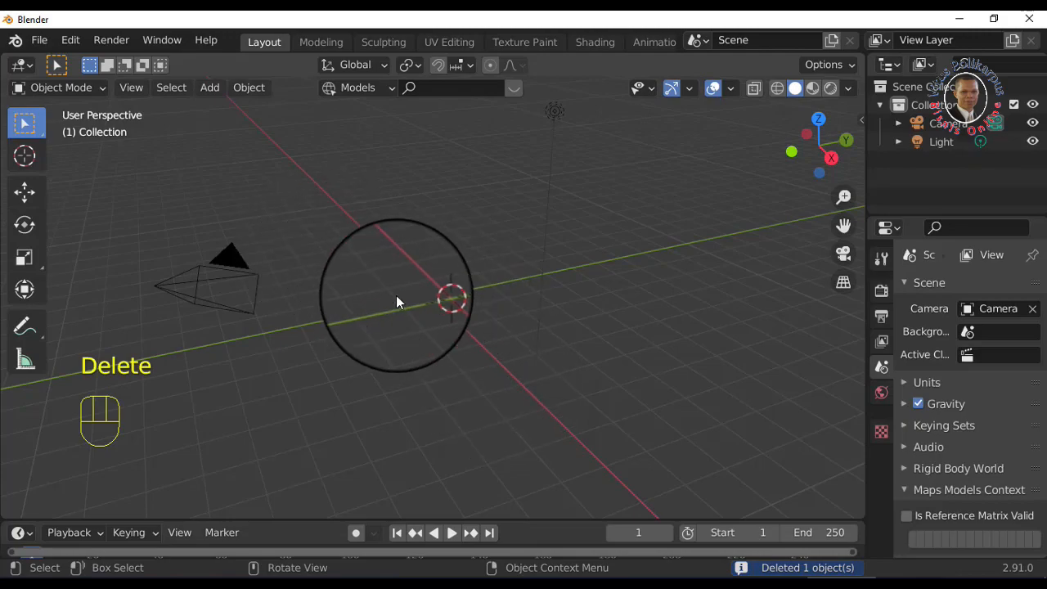
- Add a plane mesh at the world origin
{"action": "left_click", "coordinate": [209, 88]}
{"action": "mouse_move", "coordinate": [282, 111]}
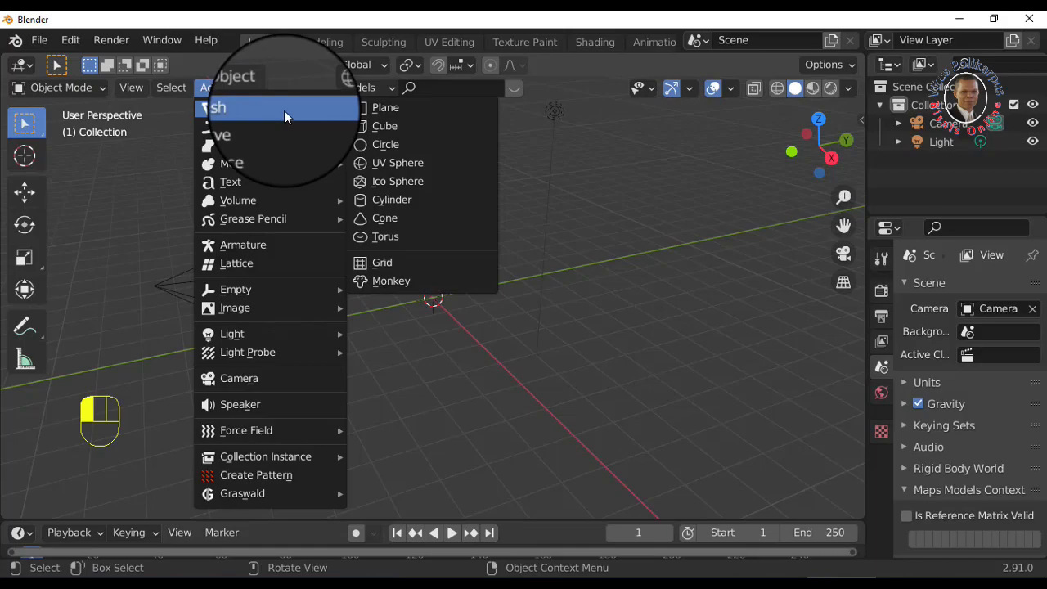
{"action": "left_click", "coordinate": [384, 112]}
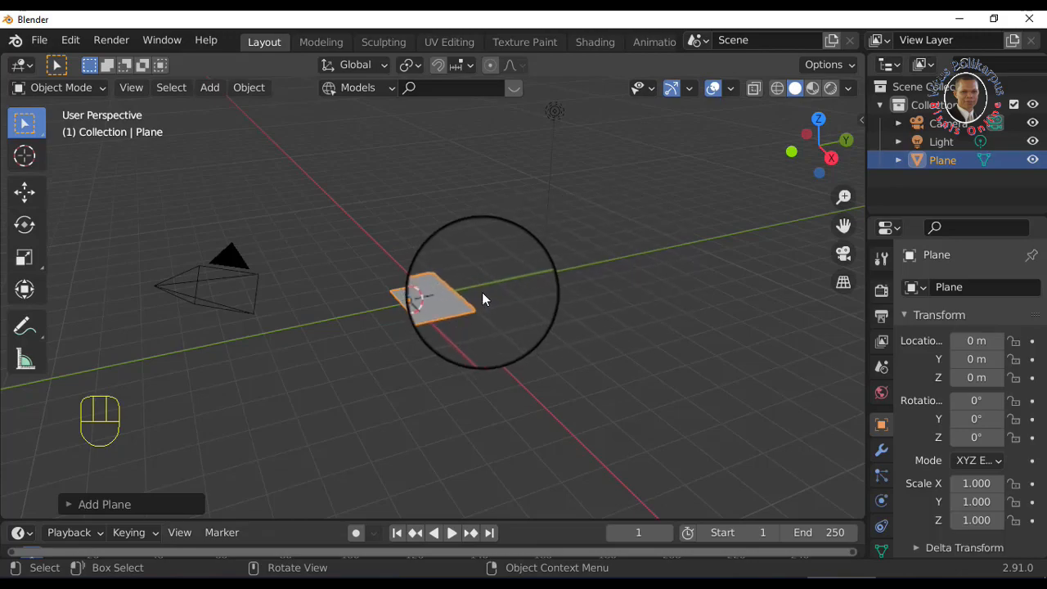
- Place the 3D cursor beyond the plane along the green axis and add a cube mesh there, at about X 0.9, Y 2.9, Z 0.6
{"action": "key", "text": "shift"}
{"action": "right_click", "coordinate": [532, 275], "text": "shift"}
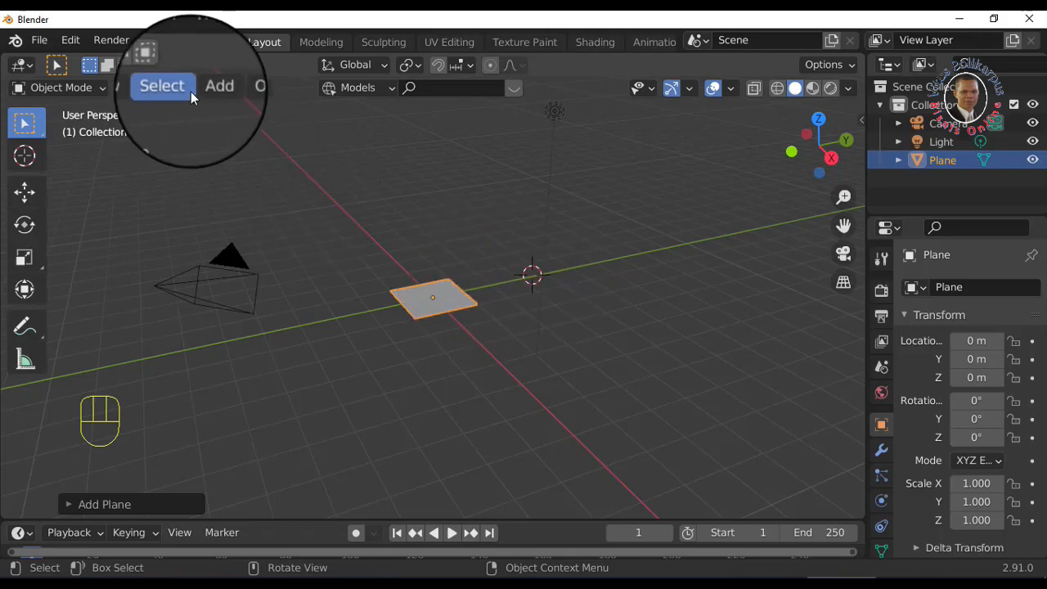
{"action": "left_click", "coordinate": [210, 88]}
{"action": "mouse_move", "coordinate": [214, 110]}
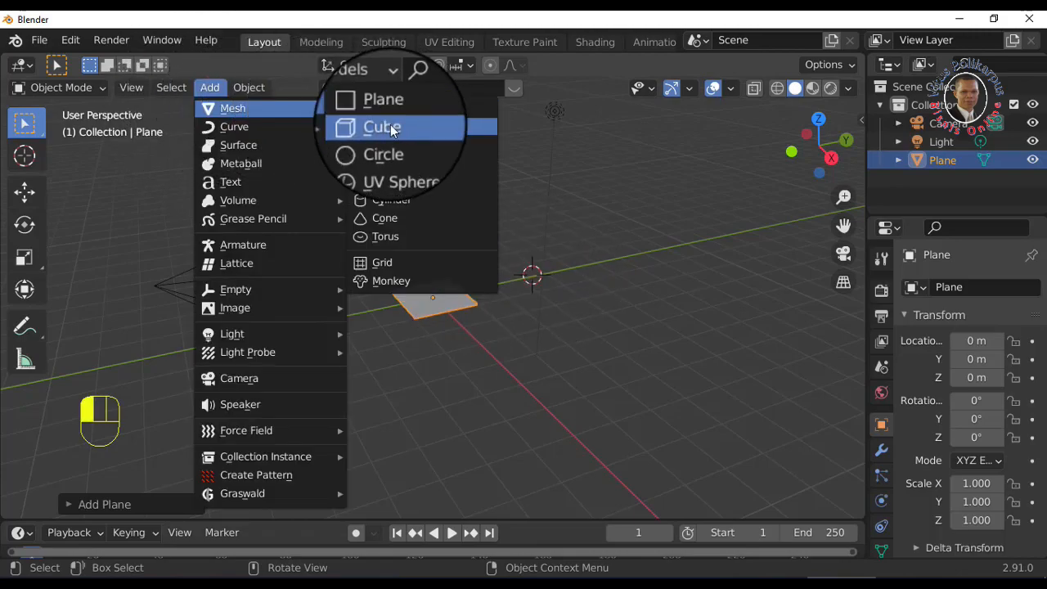
{"action": "left_click", "coordinate": [393, 131]}
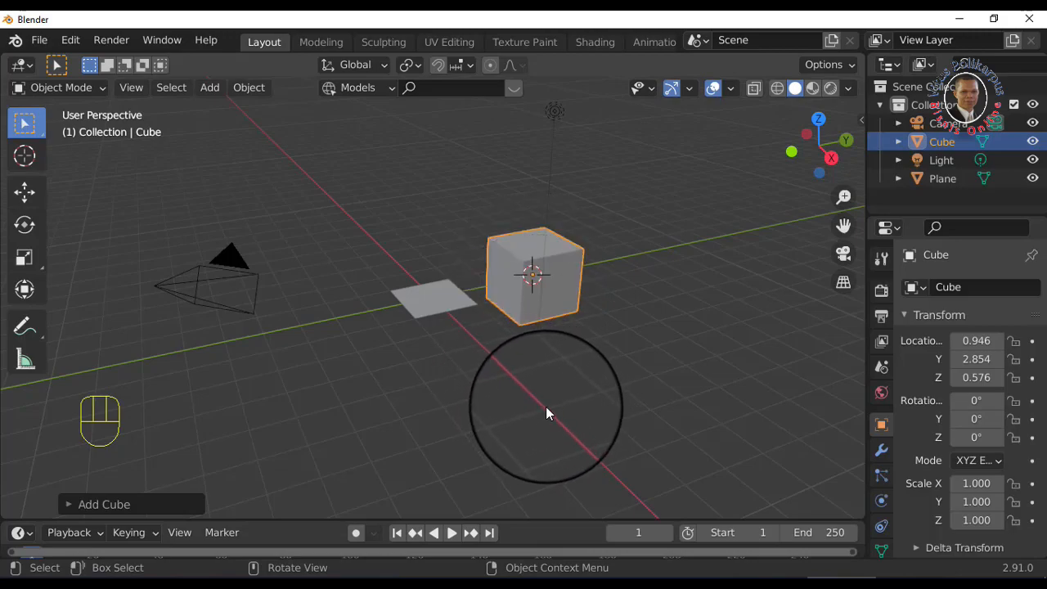
- Place the 3D cursor on the red axis in front of the cube and add a circle mesh at about X 2.7, Y 2.4, Z -3.0
{"action": "key", "text": "shift"}
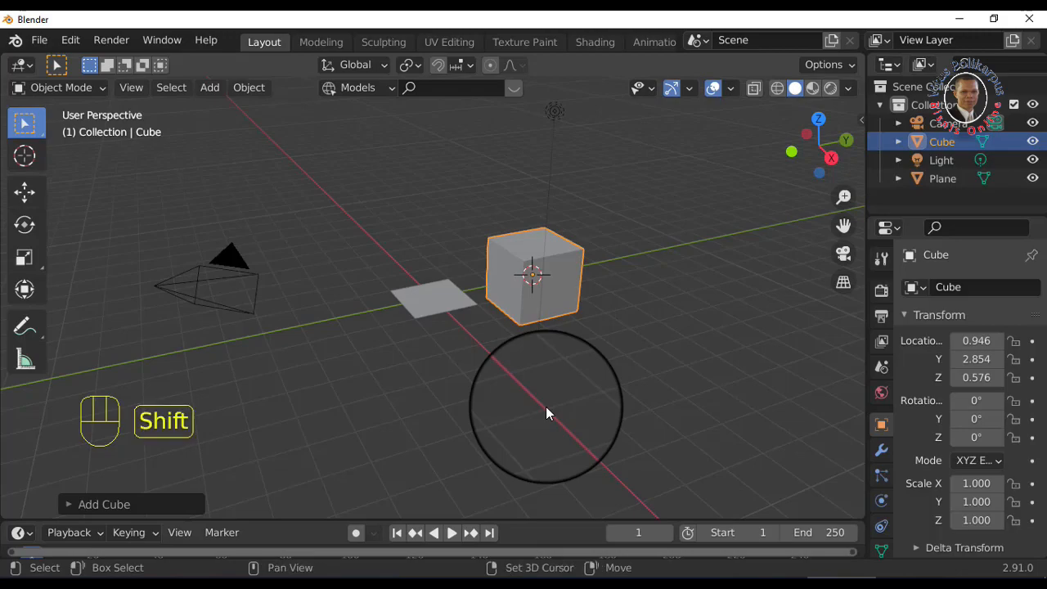
{"action": "right_click", "coordinate": [546, 407], "text": "shift"}
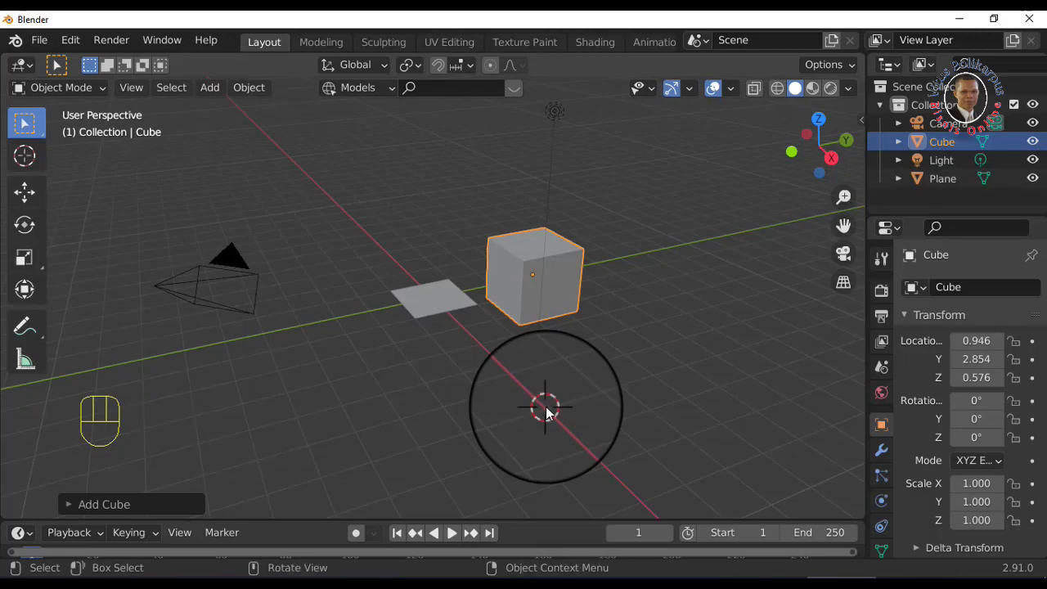
{"action": "left_click", "coordinate": [210, 87]}
{"action": "mouse_move", "coordinate": [226, 106]}
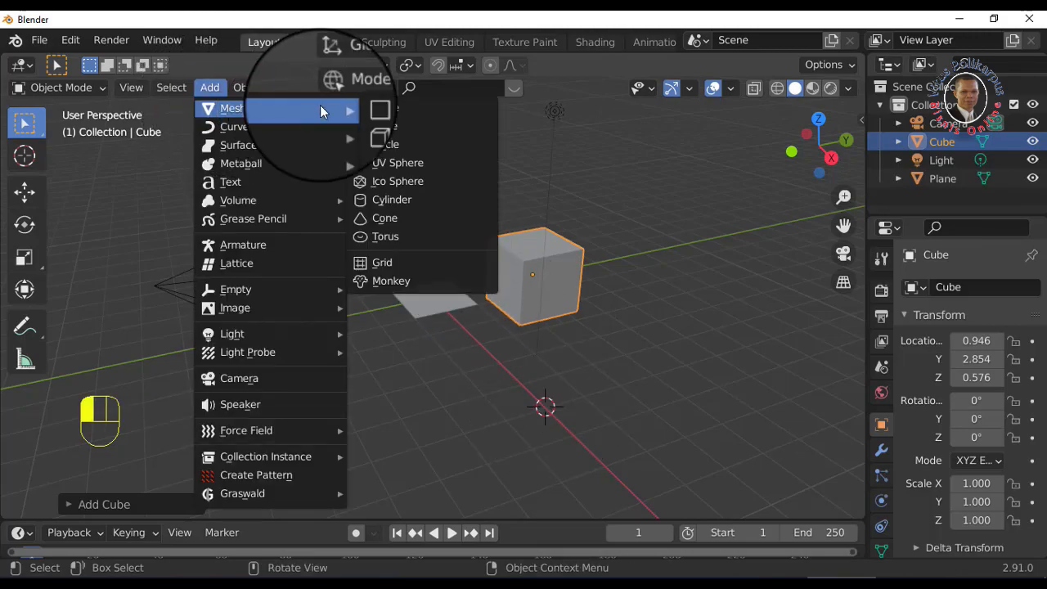
{"action": "left_click", "coordinate": [396, 143]}
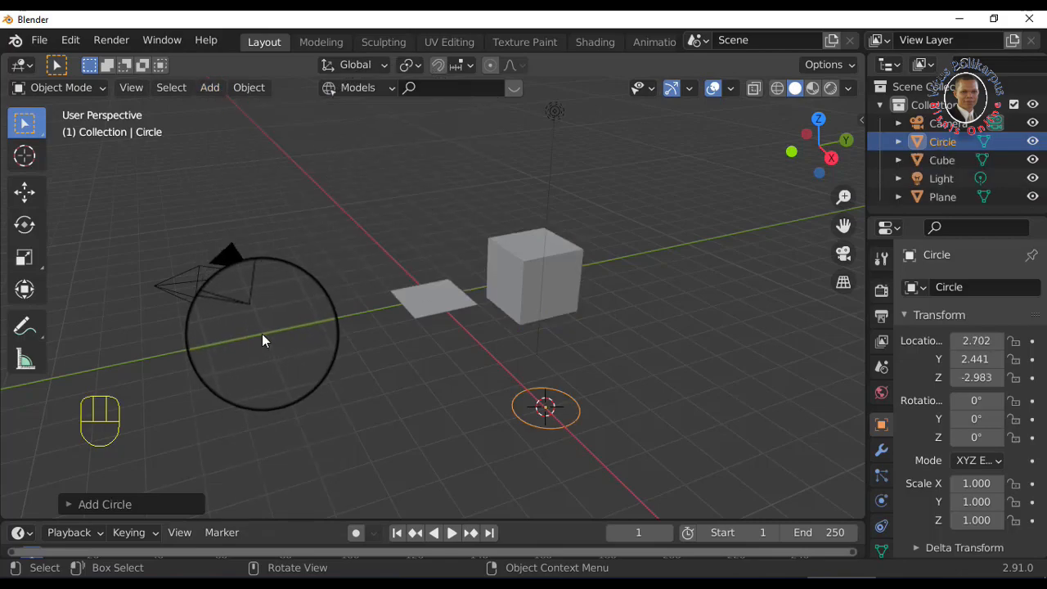
- Place the 3D cursor on the green axis below the camera and add a UV sphere at about X -1.7, Y -4.9, Z -0.9
{"action": "key", "text": "shift"}
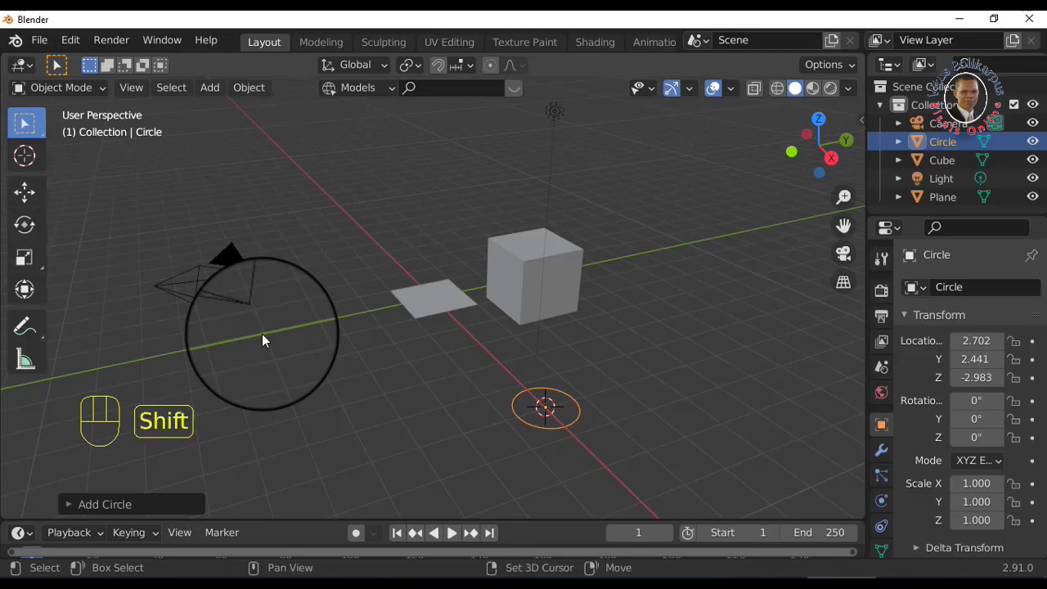
{"action": "right_click", "coordinate": [261, 334], "text": "shift"}
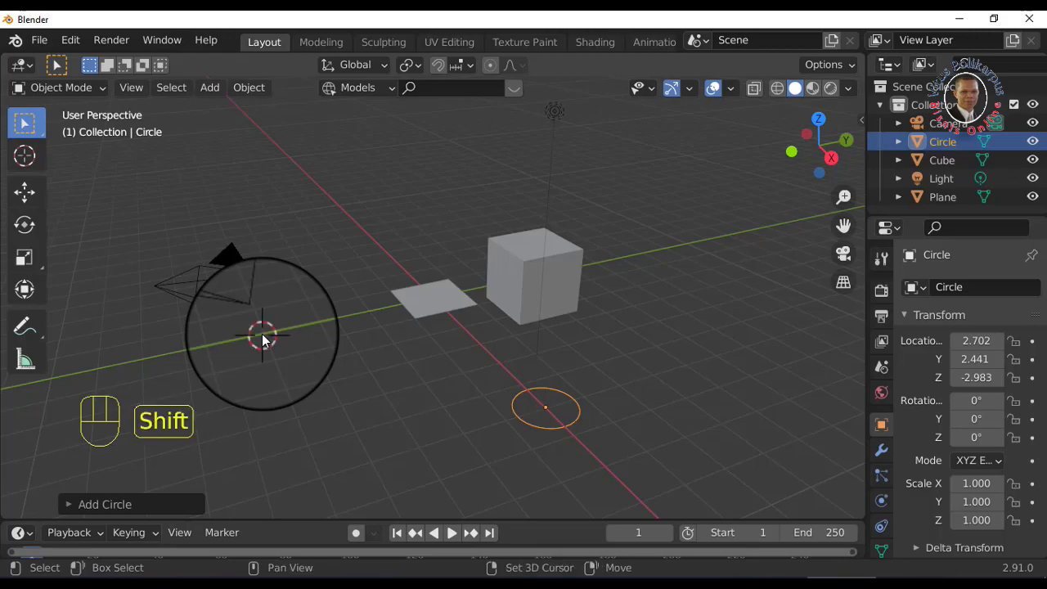
{"action": "left_click", "coordinate": [211, 92]}
{"action": "mouse_move", "coordinate": [253, 108]}
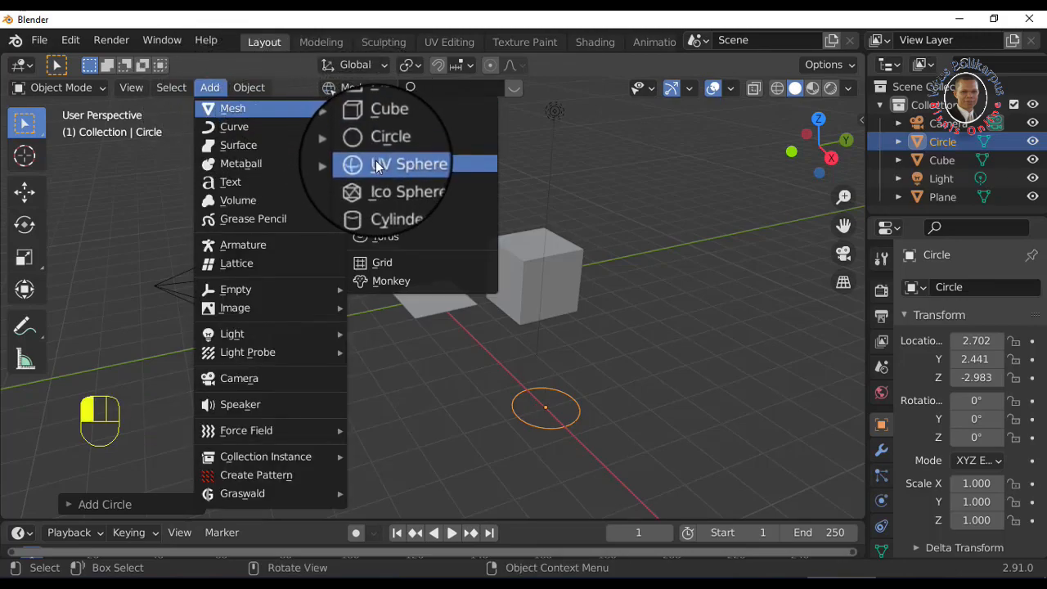
{"action": "left_click", "coordinate": [376, 164]}
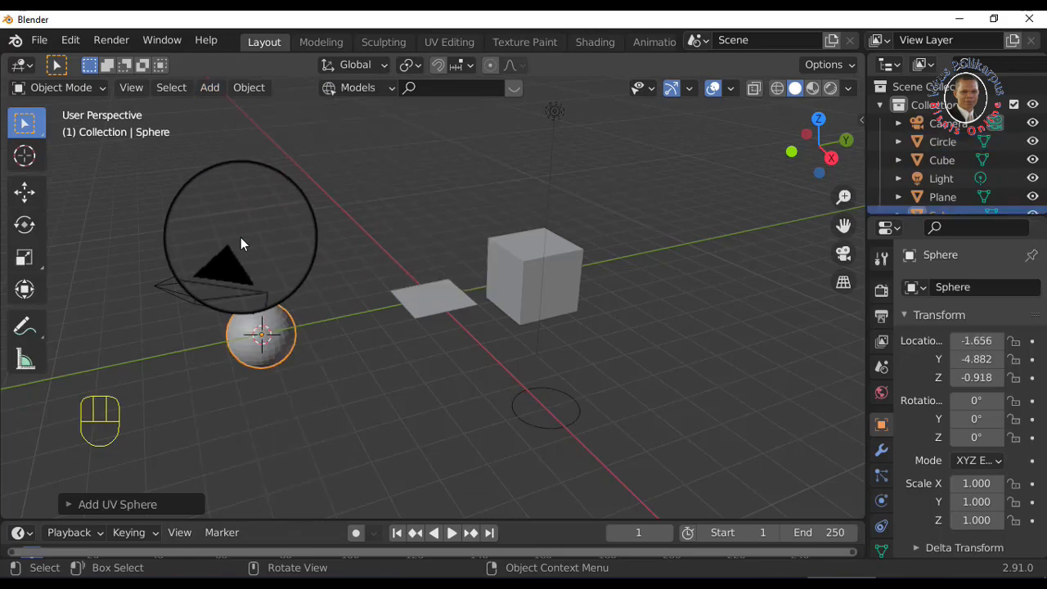
- Place the 3D cursor on the red axis behind the plane and add an ico sphere at about X -2.3, Y -2.1, Z 2.5
{"action": "right_click", "coordinate": [338, 203], "text": "shift"}
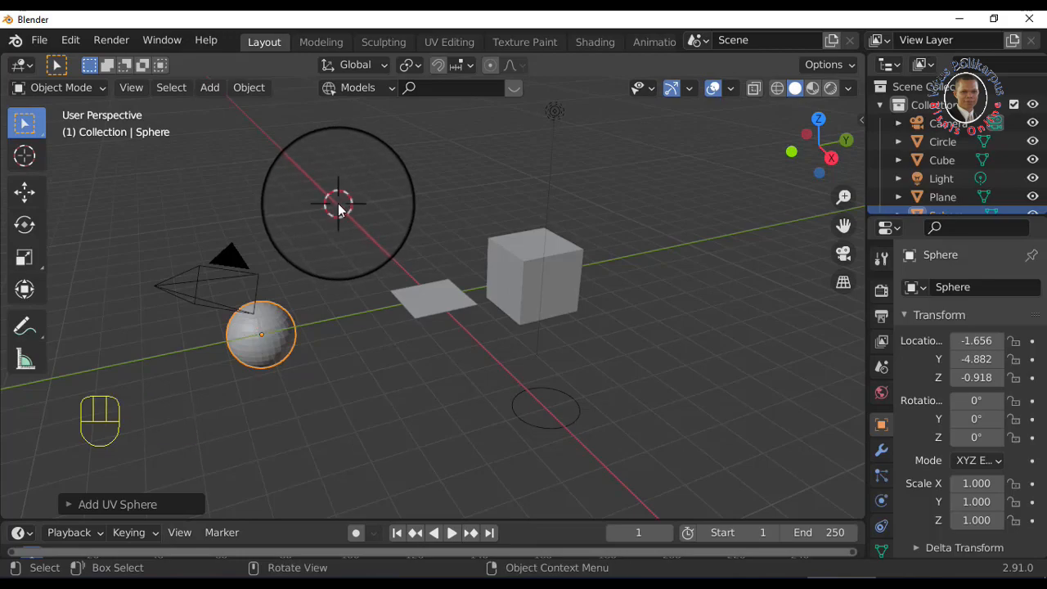
{"action": "left_click", "coordinate": [210, 88]}
{"action": "mouse_move", "coordinate": [221, 109]}
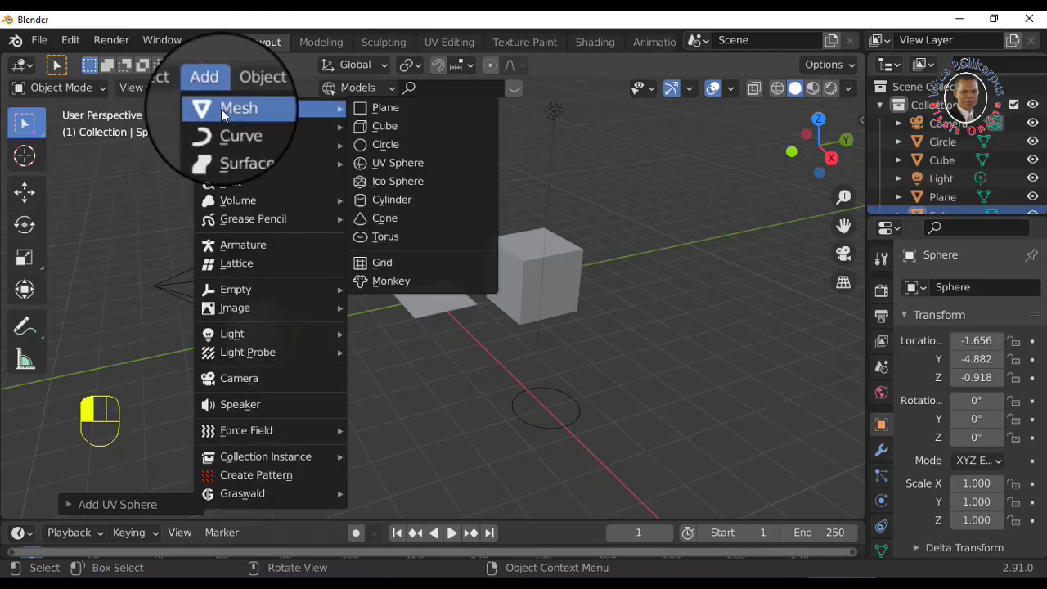
{"action": "left_click", "coordinate": [385, 182]}
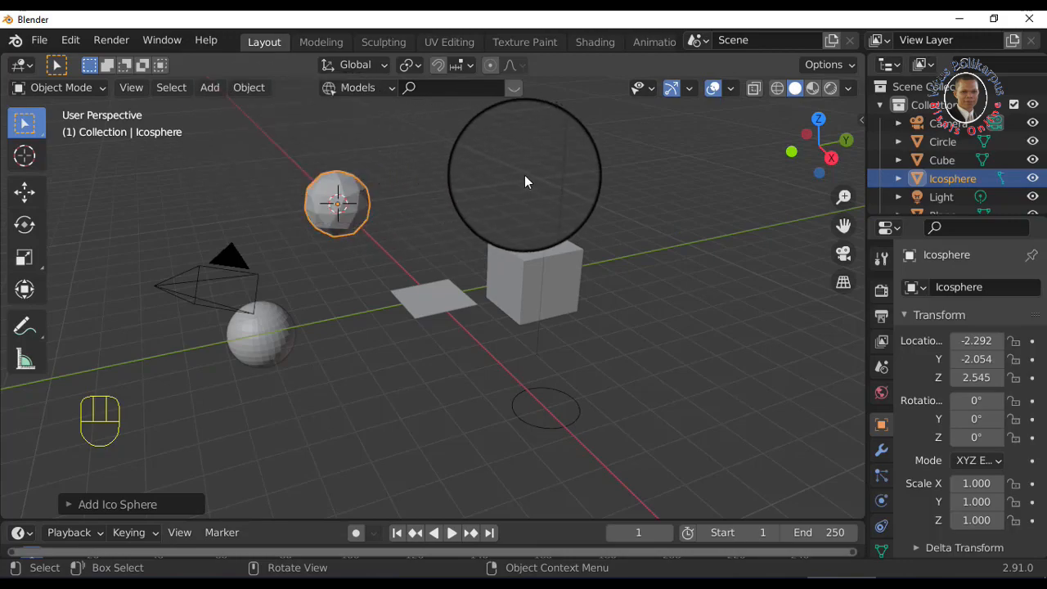
- Place the 3D cursor above the plane, beyond the ico sphere, and add a cylinder at about X -1.6, Y 1.7, Z 4.2
{"action": "key", "text": "shift"}
{"action": "right_click", "coordinate": [461, 139], "text": "shift"}
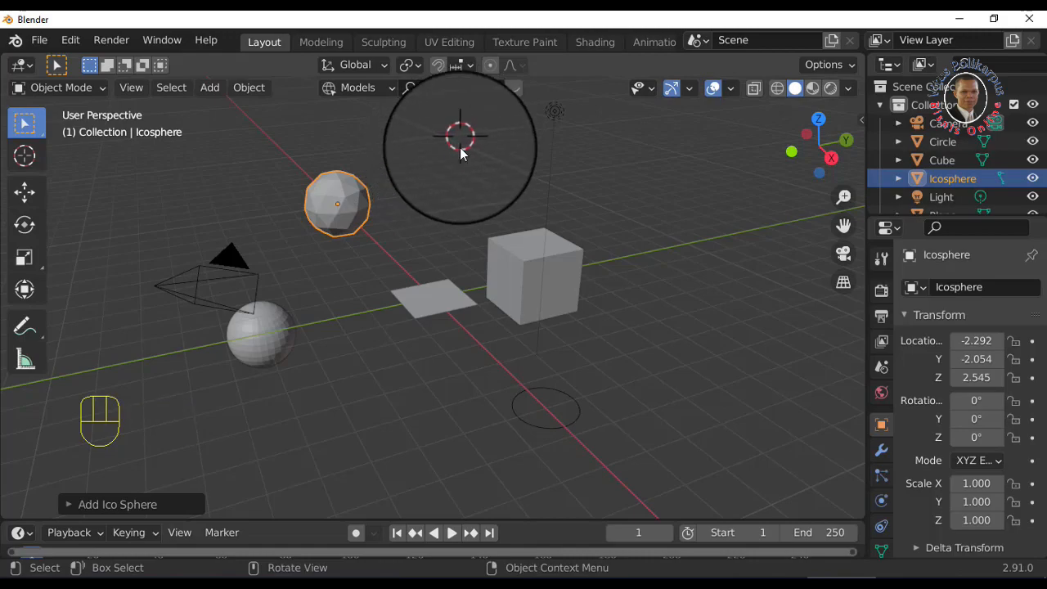
{"action": "left_click", "coordinate": [200, 87]}
{"action": "mouse_move", "coordinate": [230, 110]}
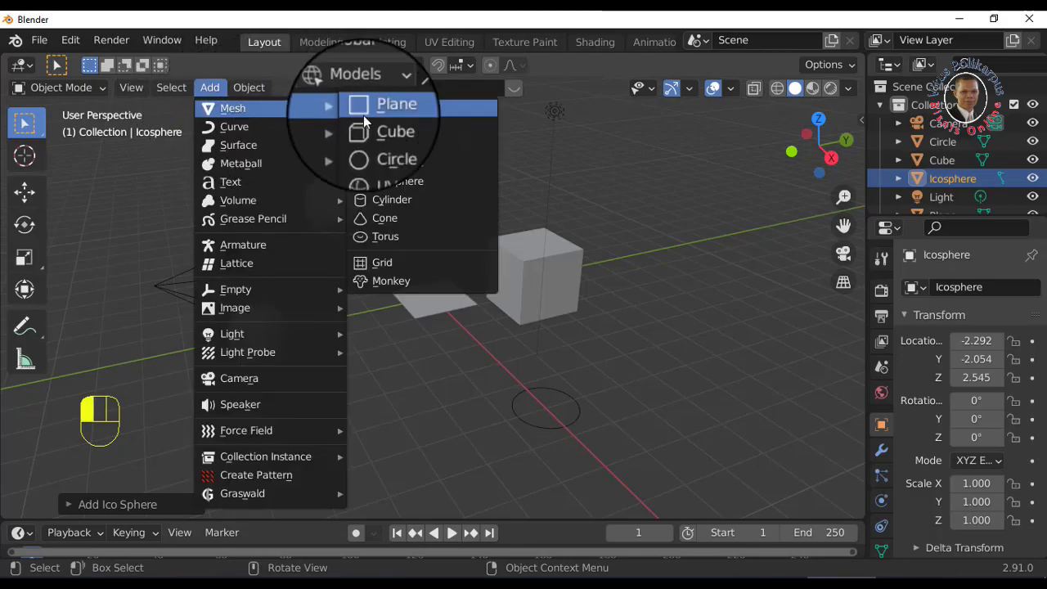
{"action": "left_click", "coordinate": [383, 198]}
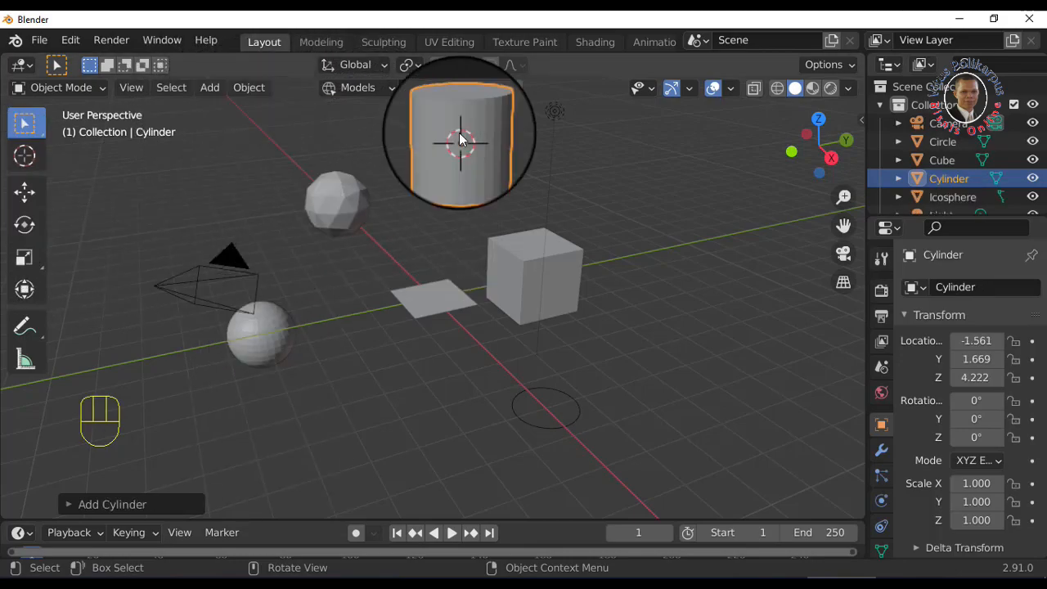
- Place the 3D cursor in the empty area beyond the cube and add a cone at about X 1.4, Y 7.8, Z 3.8
{"action": "right_click", "coordinate": [687, 152], "text": "shift"}
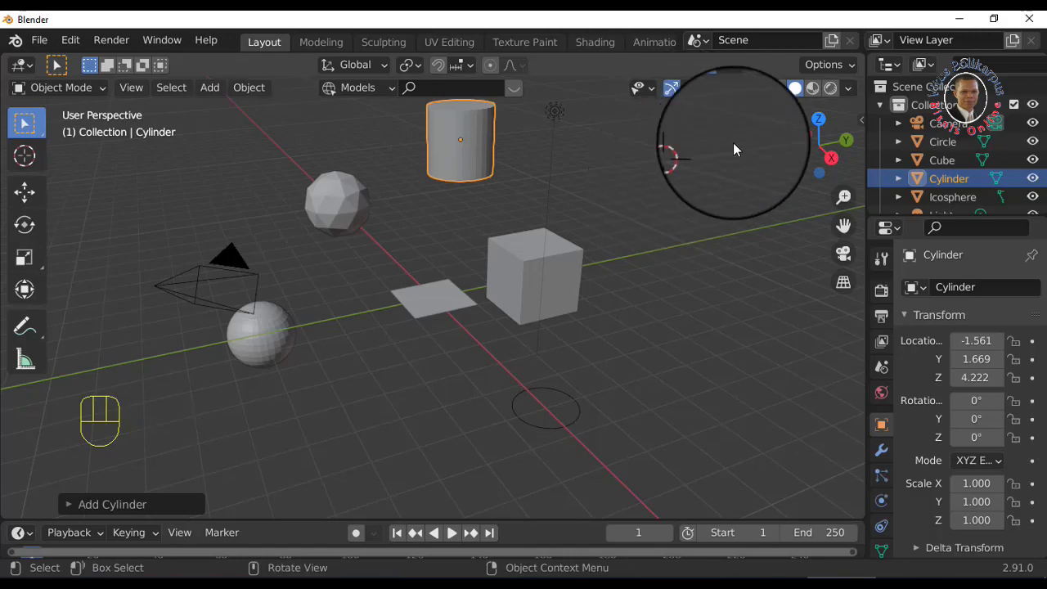
{"action": "left_click", "coordinate": [209, 88]}
{"action": "mouse_move", "coordinate": [263, 110]}
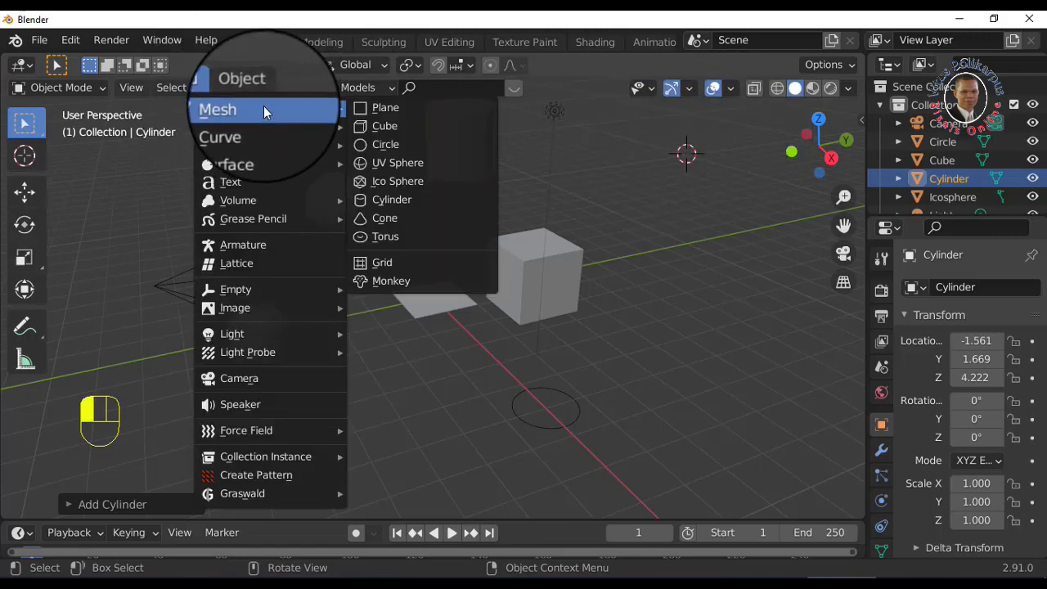
{"action": "left_click", "coordinate": [386, 218]}
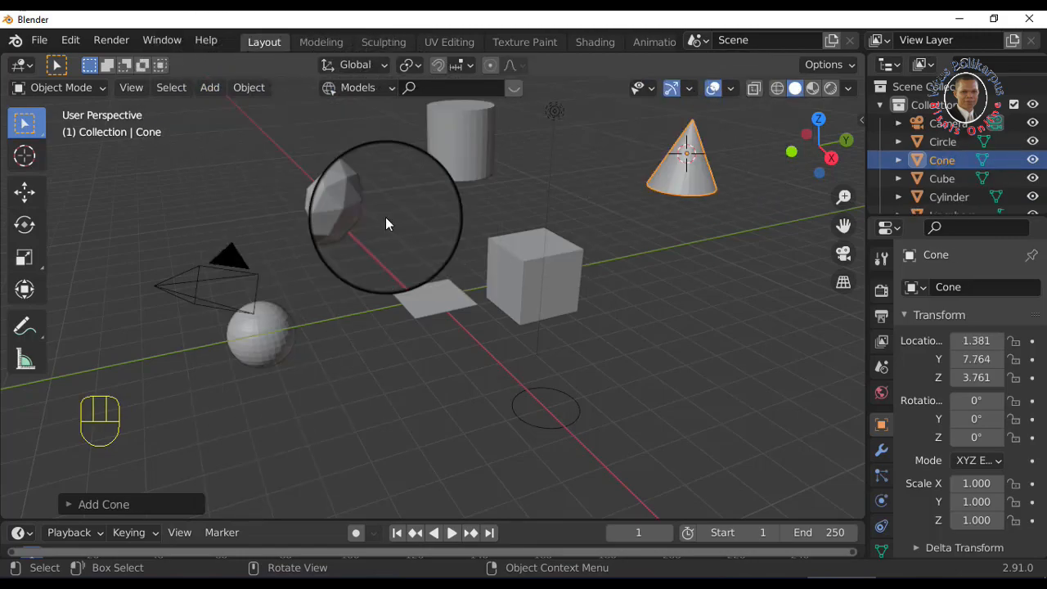
- Place the 3D cursor in the empty area below the cone and add a torus at about X 4.1, Y 7.4, Z -1.6
{"action": "key", "text": "shift"}
{"action": "right_click", "coordinate": [715, 352], "text": "shift"}
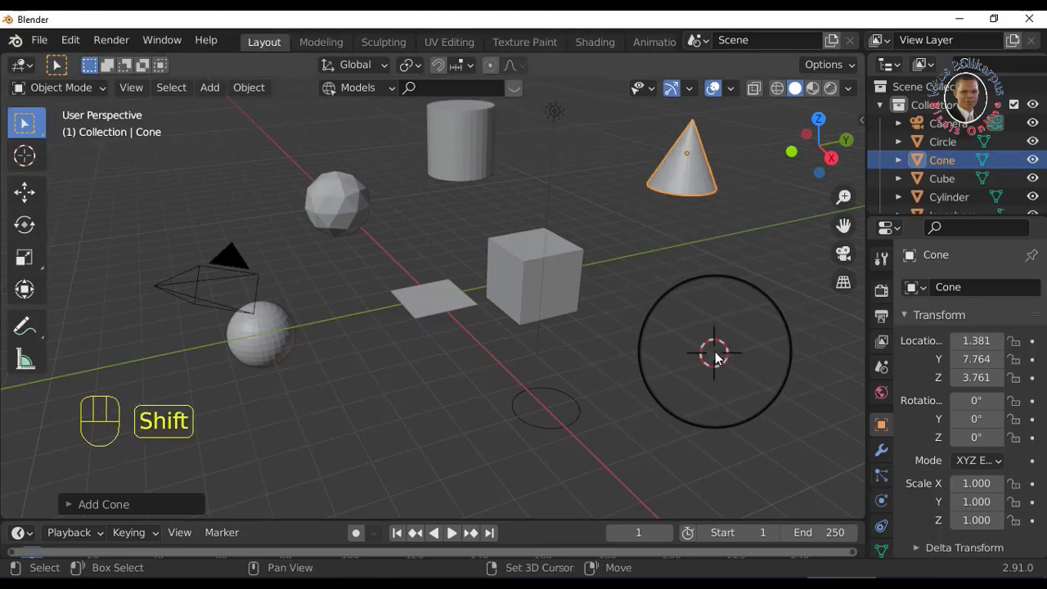
{"action": "left_click", "coordinate": [210, 87]}
{"action": "mouse_move", "coordinate": [209, 108]}
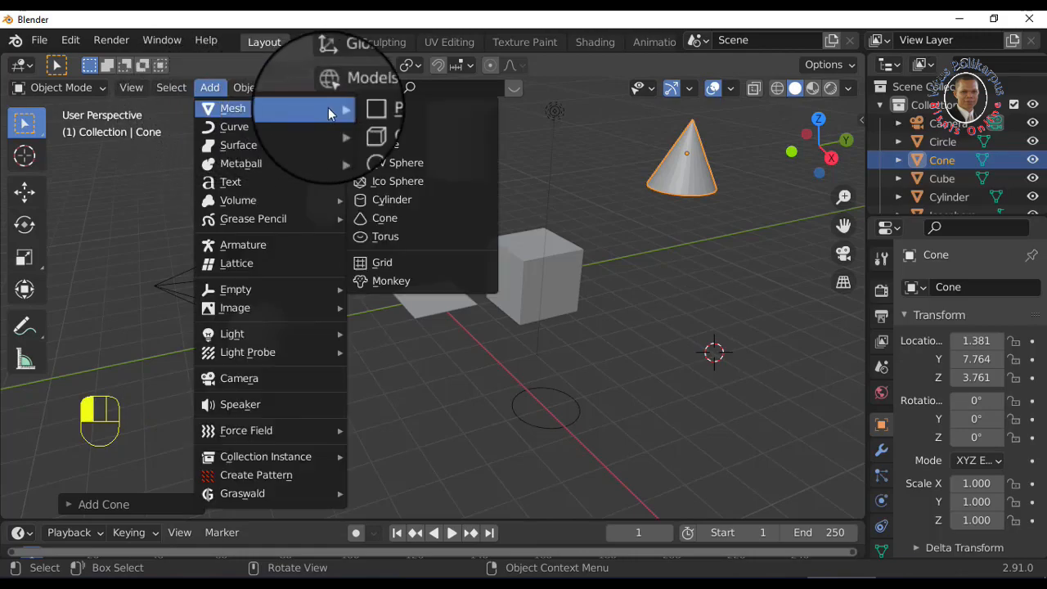
{"action": "left_click", "coordinate": [380, 238]}
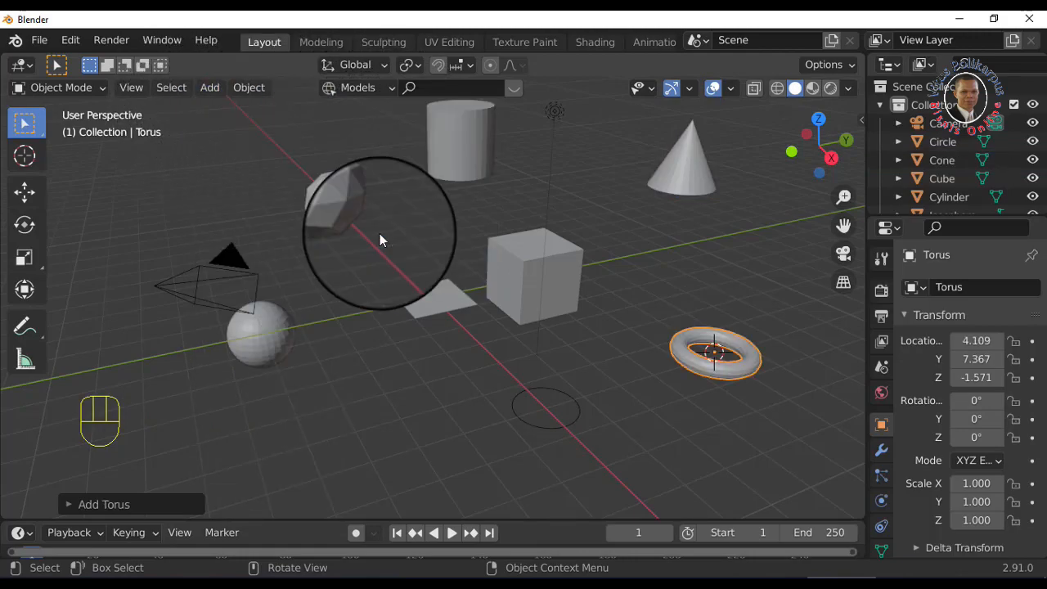
- Place the 3D cursor between the UV sphere and the circle, toward the viewer, and add a grid at about X 1.1, Y -2.3, Z -3.8
{"action": "key", "text": "shift"}
{"action": "right_click", "coordinate": [380, 439], "text": "shift"}
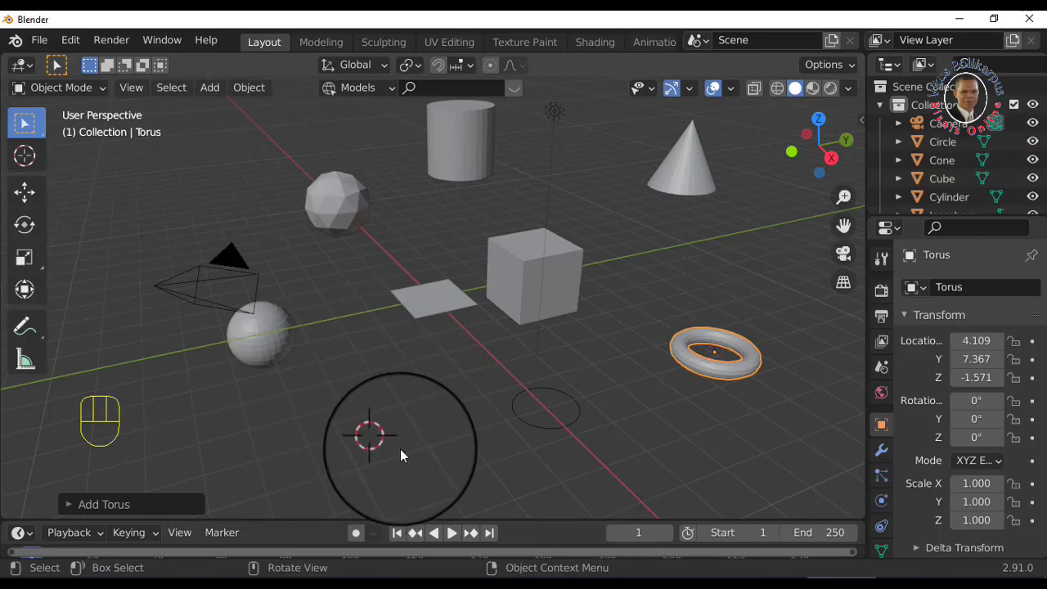
{"action": "left_click", "coordinate": [209, 87]}
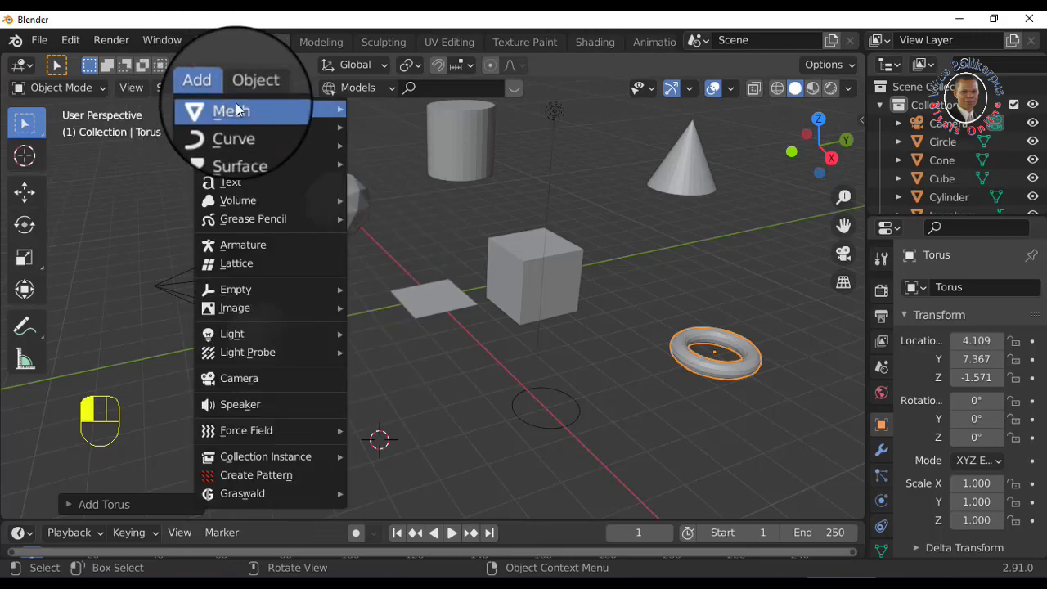
{"action": "mouse_move", "coordinate": [233, 108]}
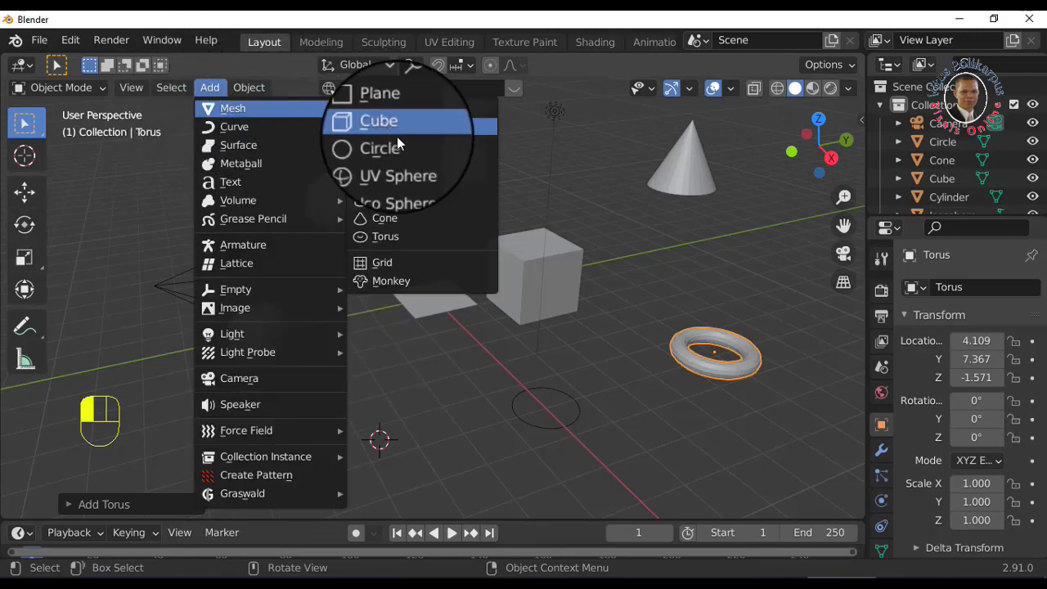
{"action": "left_click", "coordinate": [381, 260]}
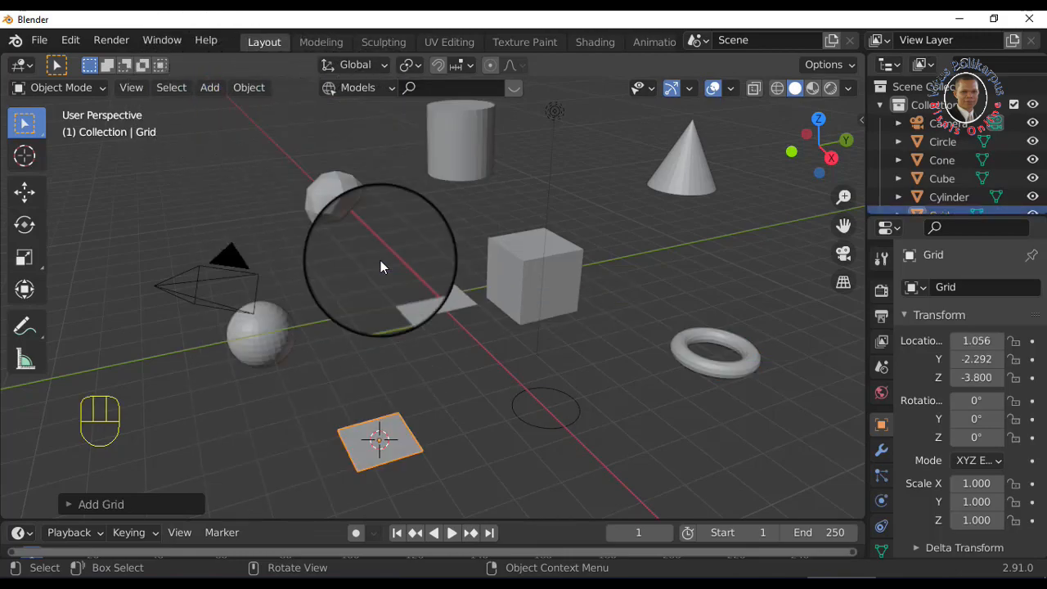
- Place the 3D cursor in the empty area above the camera and add a monkey mesh at about X -4.6, Y -7.1, Z 2.7
{"action": "key", "text": "shift"}
{"action": "right_click", "coordinate": [152, 199], "text": "shift"}
{"action": "left_click", "coordinate": [209, 87]}
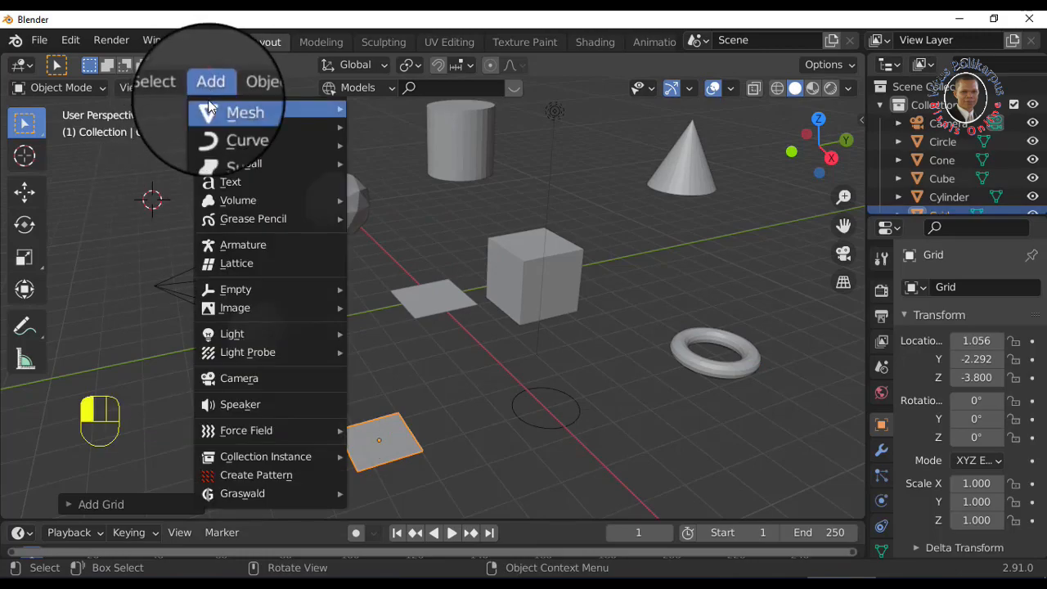
{"action": "mouse_move", "coordinate": [211, 110]}
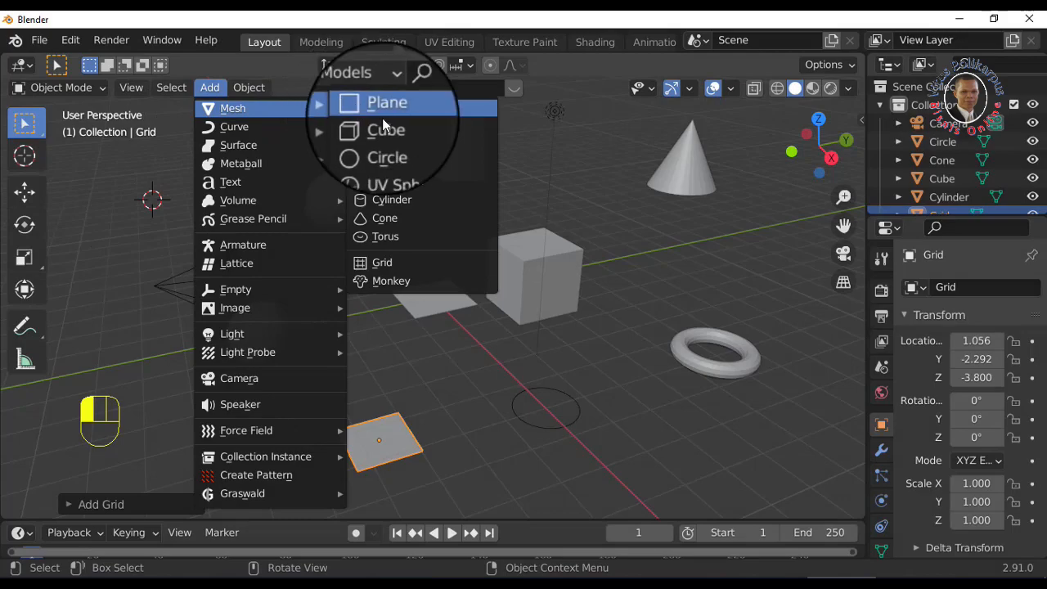
{"action": "left_click", "coordinate": [371, 282]}
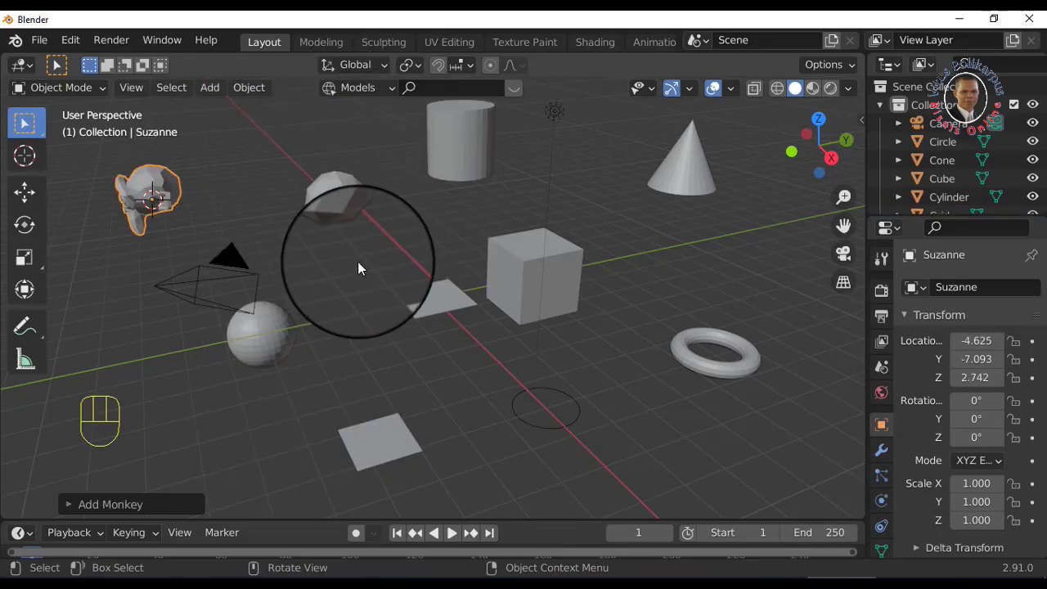